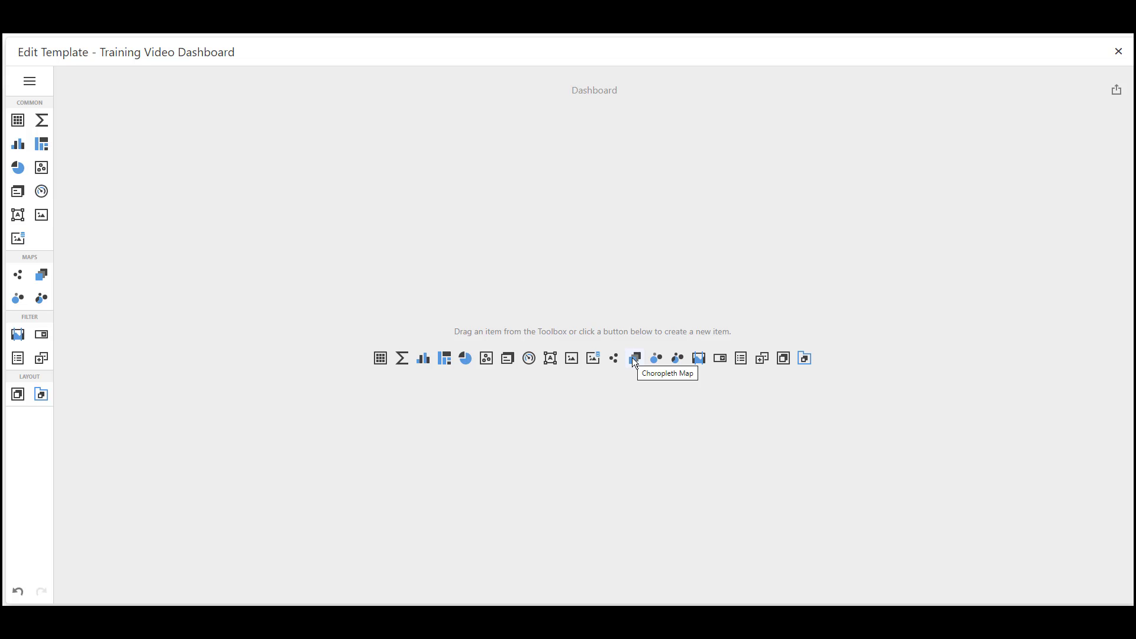
- Add a choropleth map to the empty dashboard and open its options
click(634, 359)
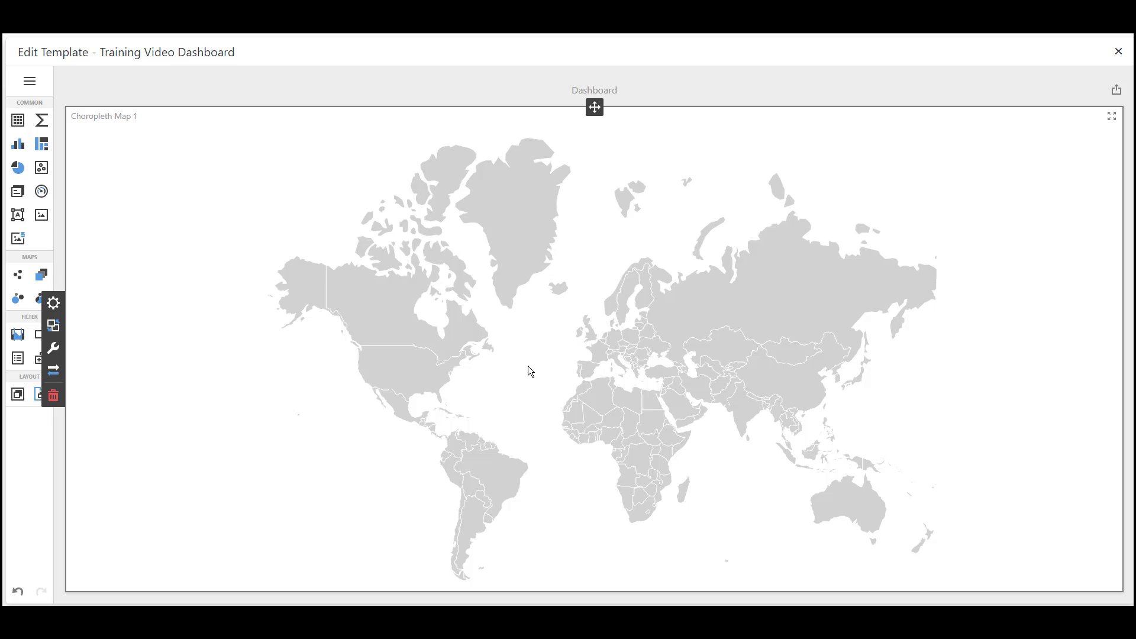
click(54, 348)
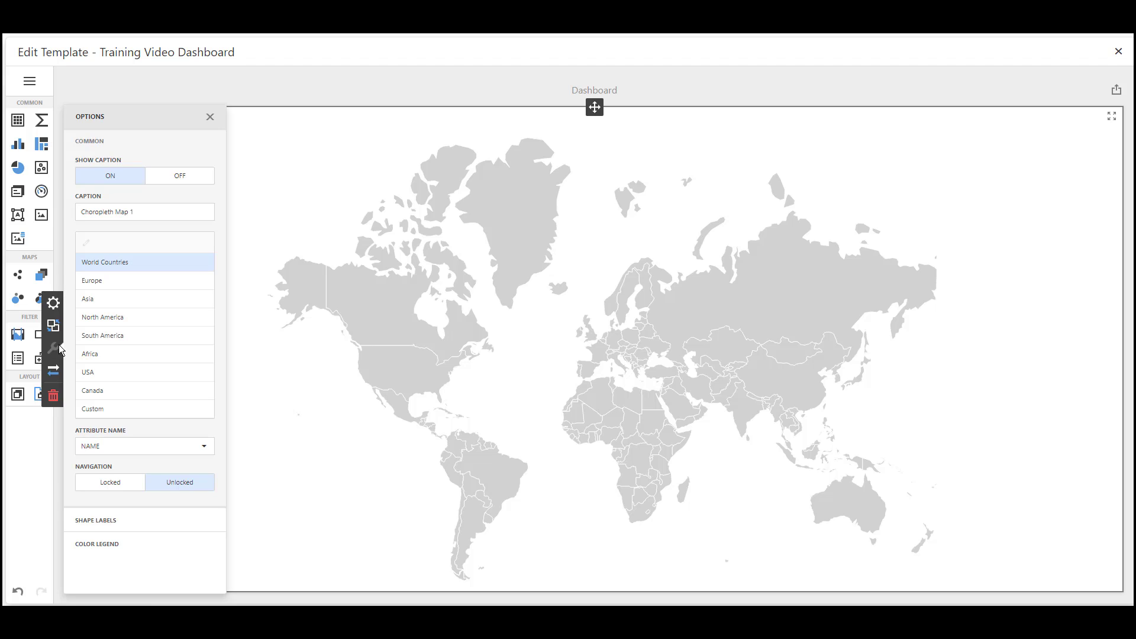
- Try the Europe, Asia, North America, South America, Africa, USA and Canada base maps in turn
click(152, 280)
click(152, 300)
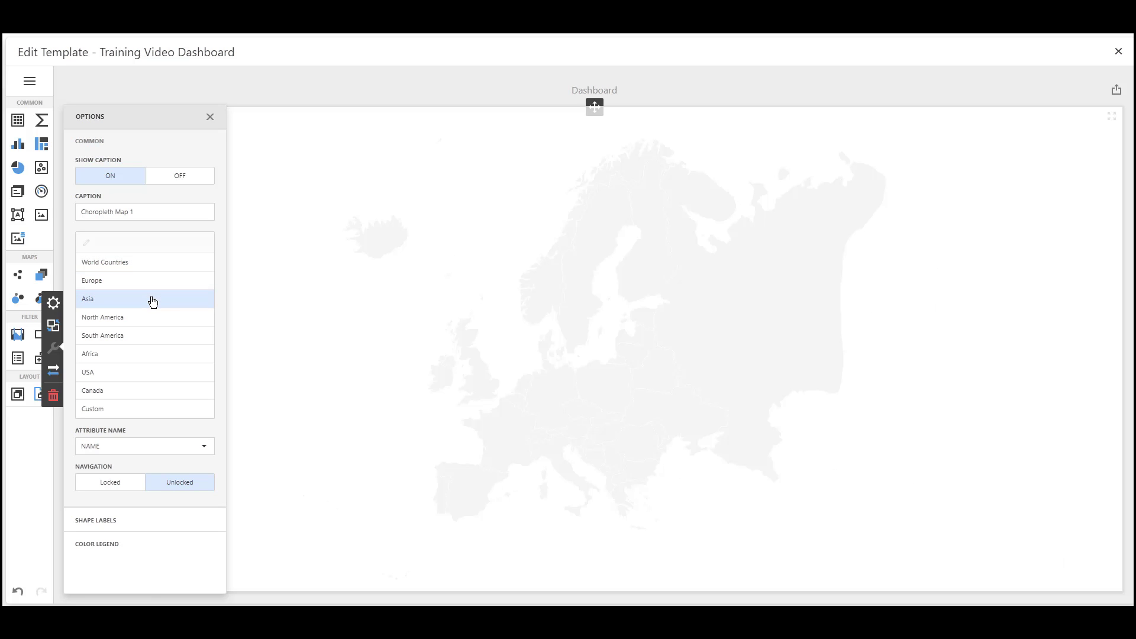
click(152, 318)
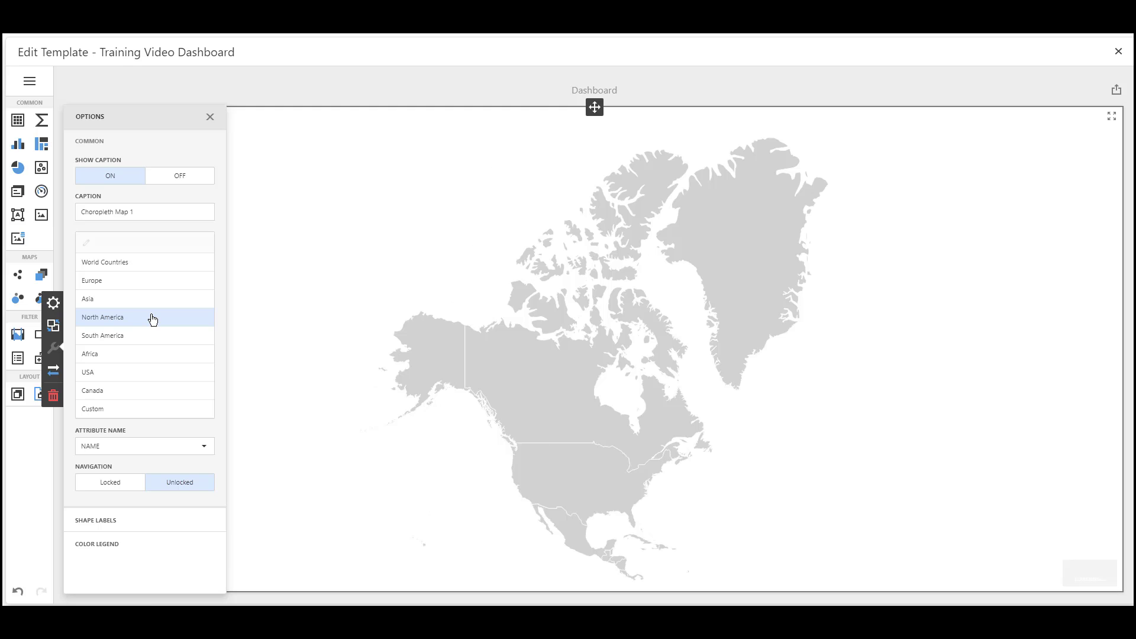
click(152, 338)
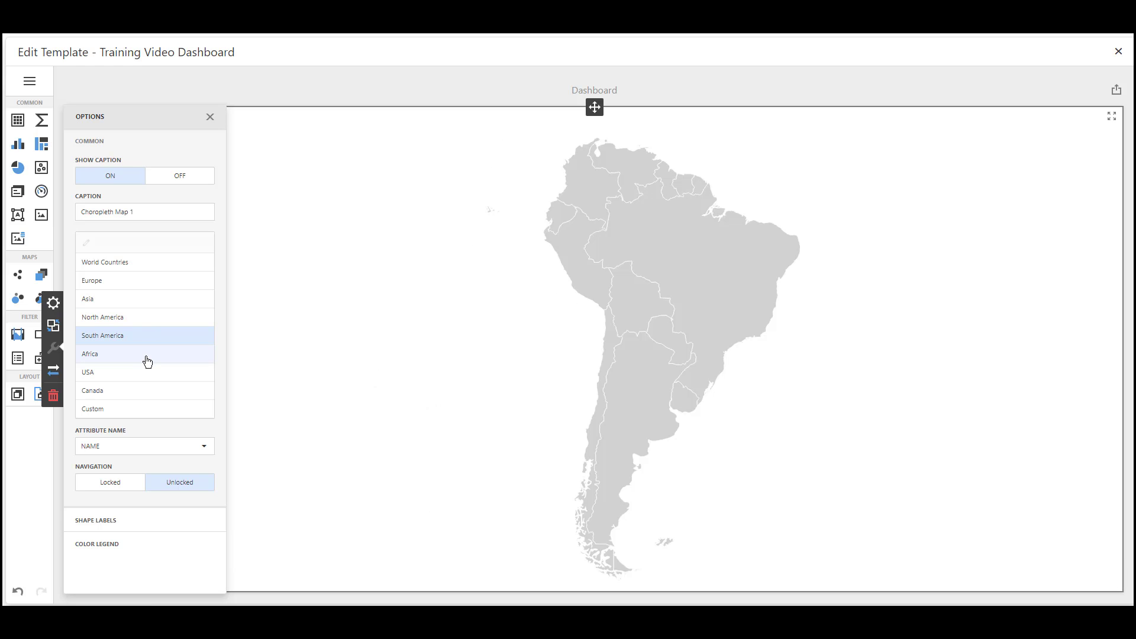
click(146, 357)
click(147, 372)
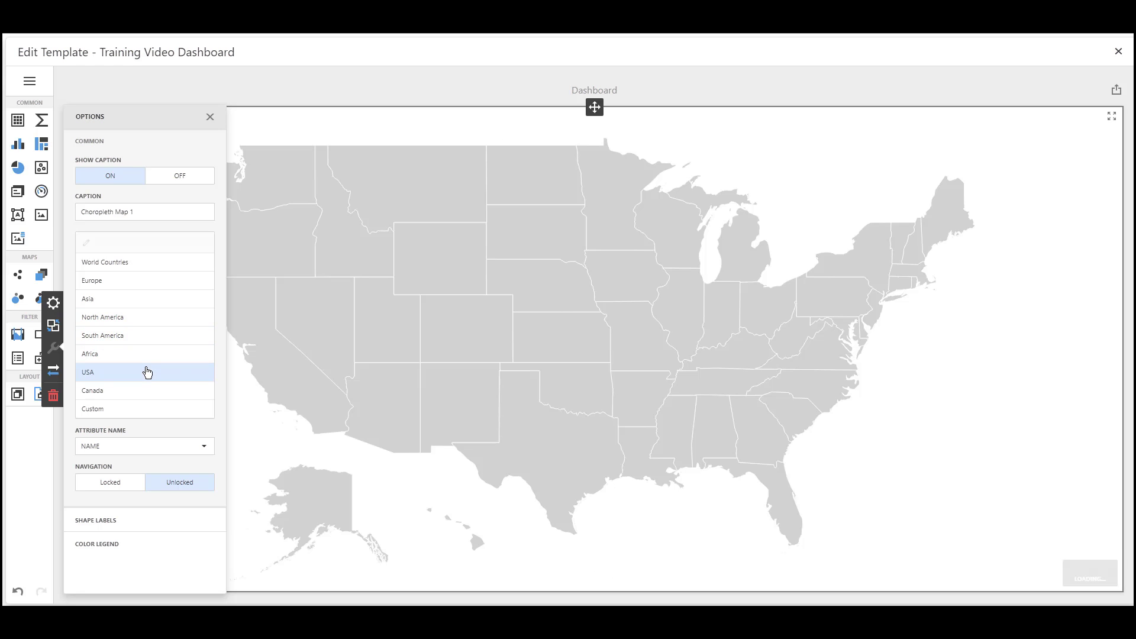
click(148, 389)
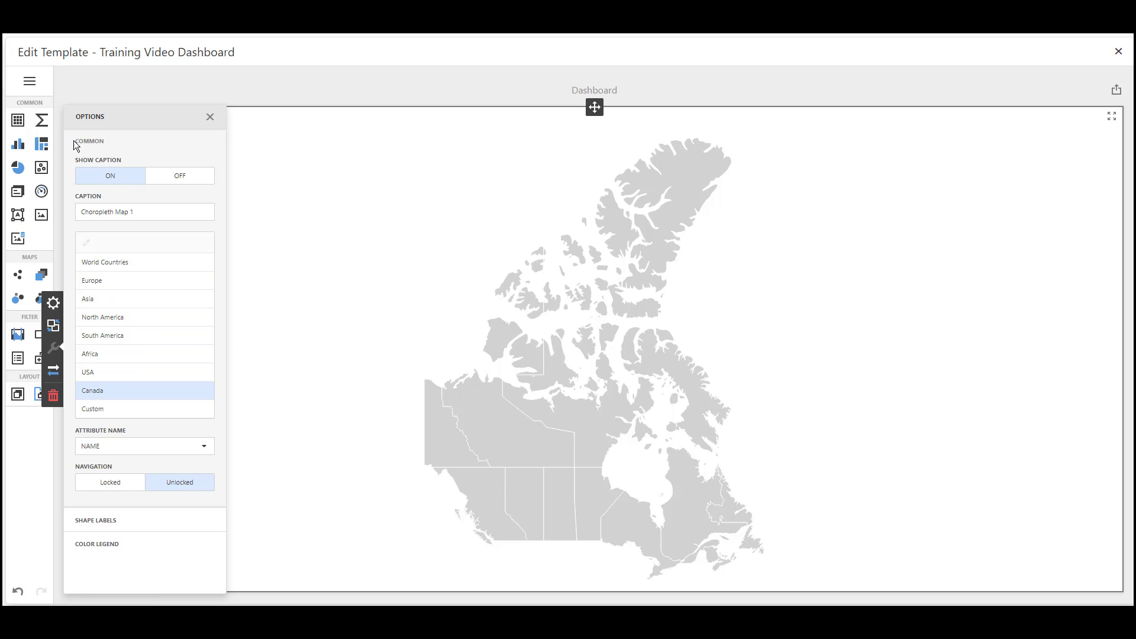
- Set the choropleth map's base map to USA and its attribute name to POSTAL
click(110, 373)
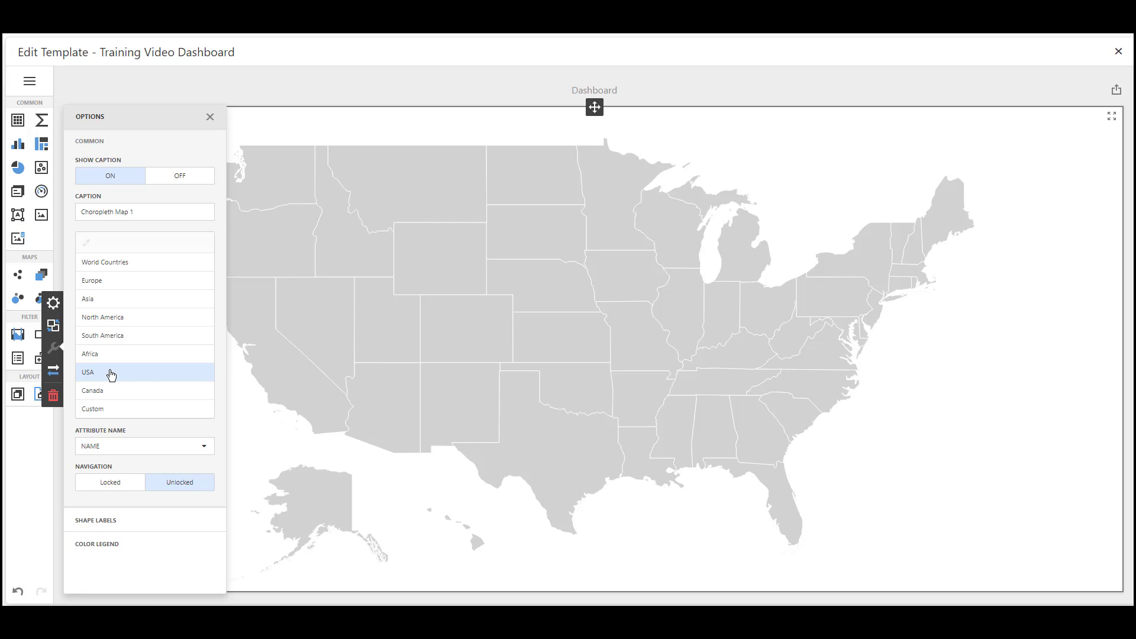
click(208, 447)
click(145, 427)
click(205, 446)
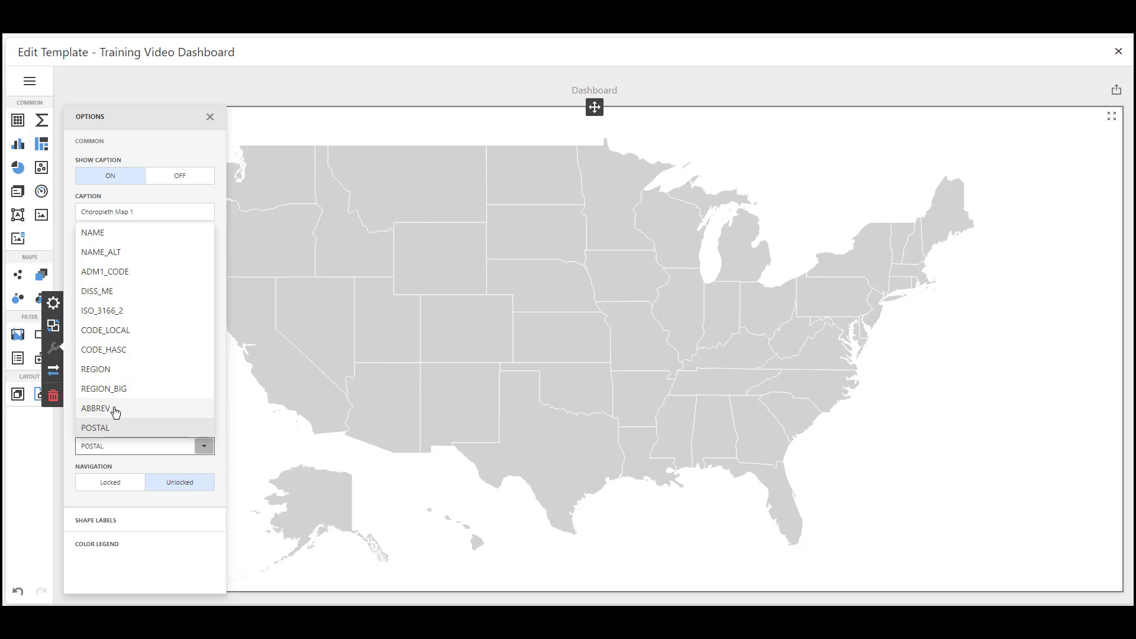
click(112, 427)
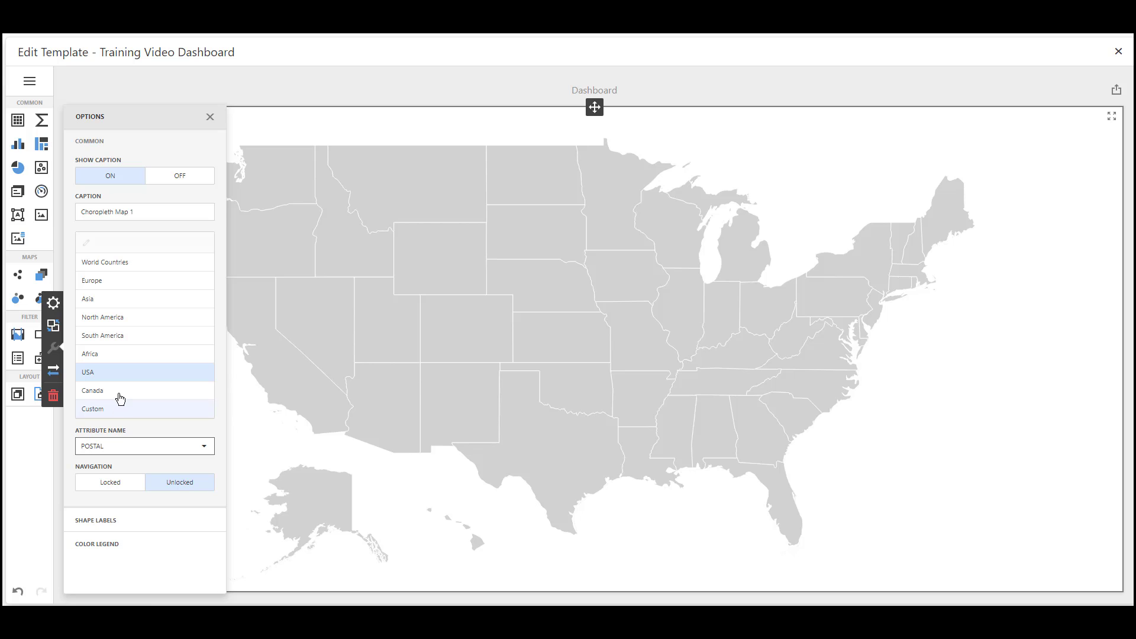
- Bind the choropleth map's attribute to the State field of the Address table
click(53, 303)
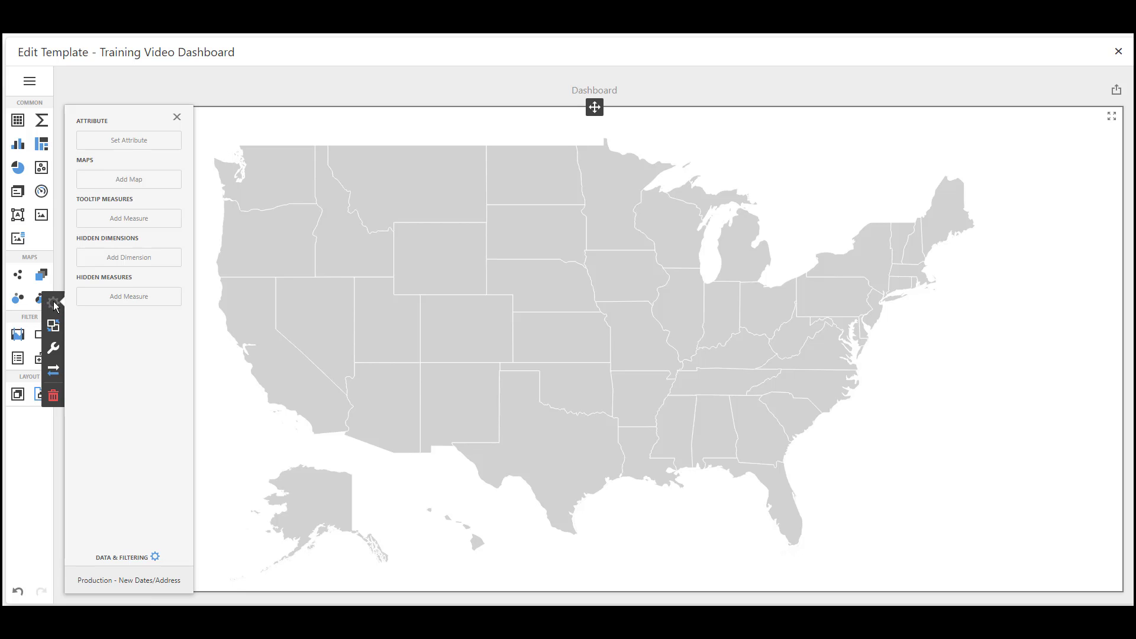
click(133, 141)
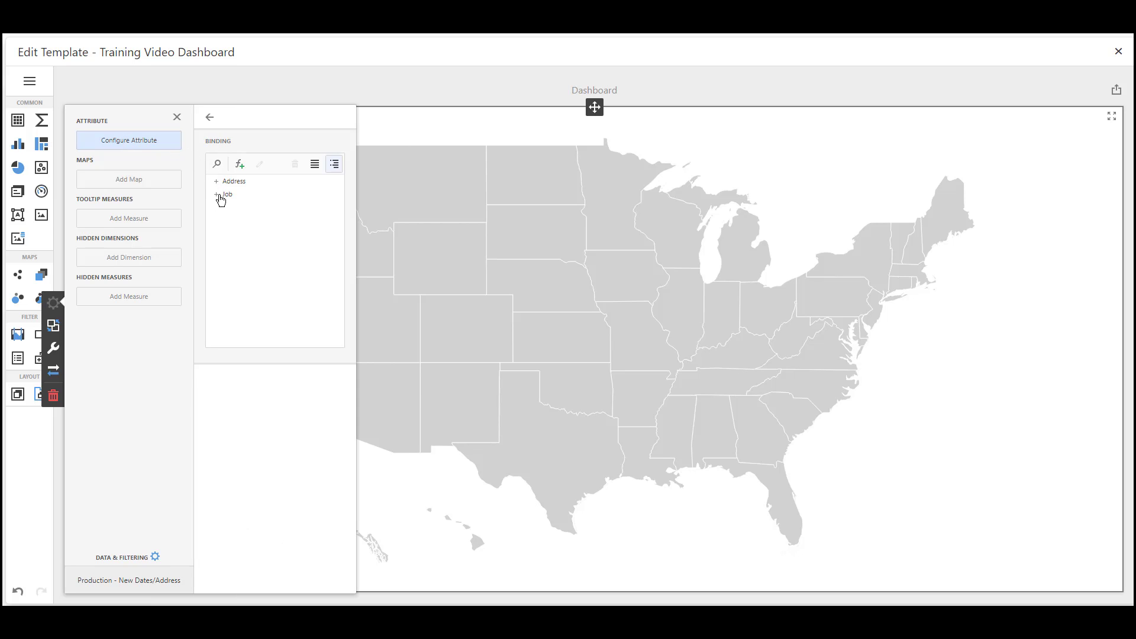
click(223, 181)
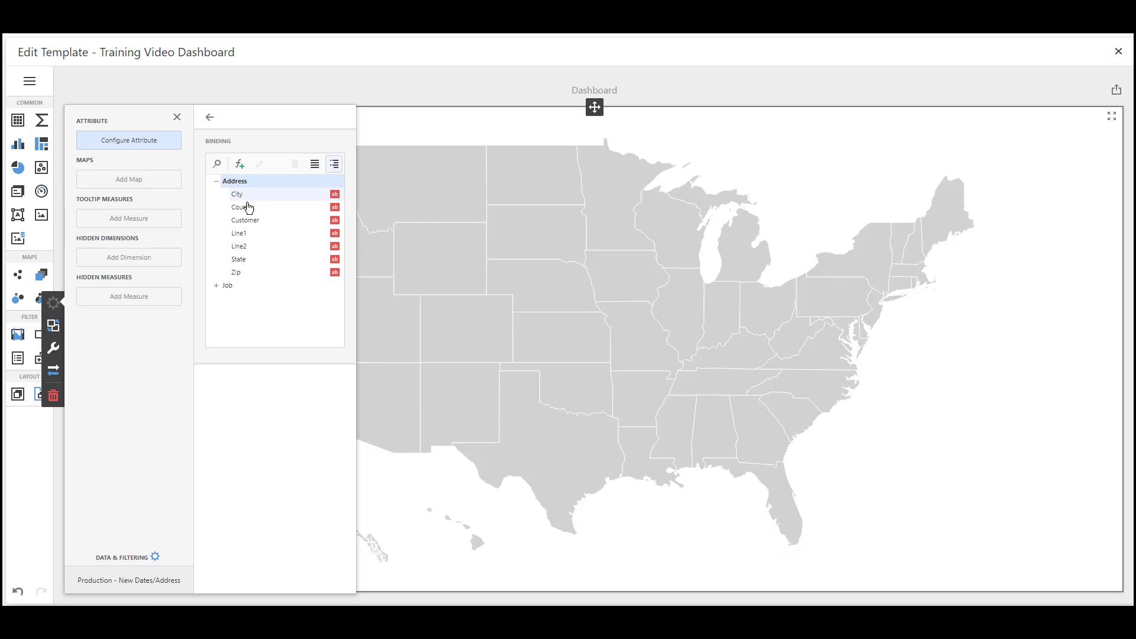
click(250, 260)
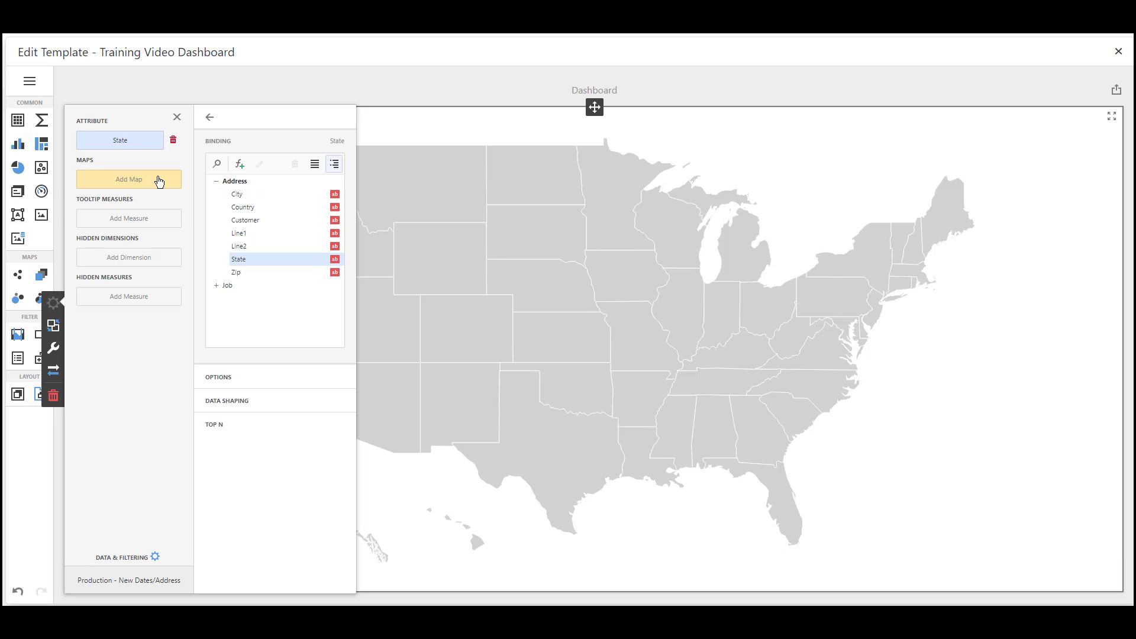
click(137, 143)
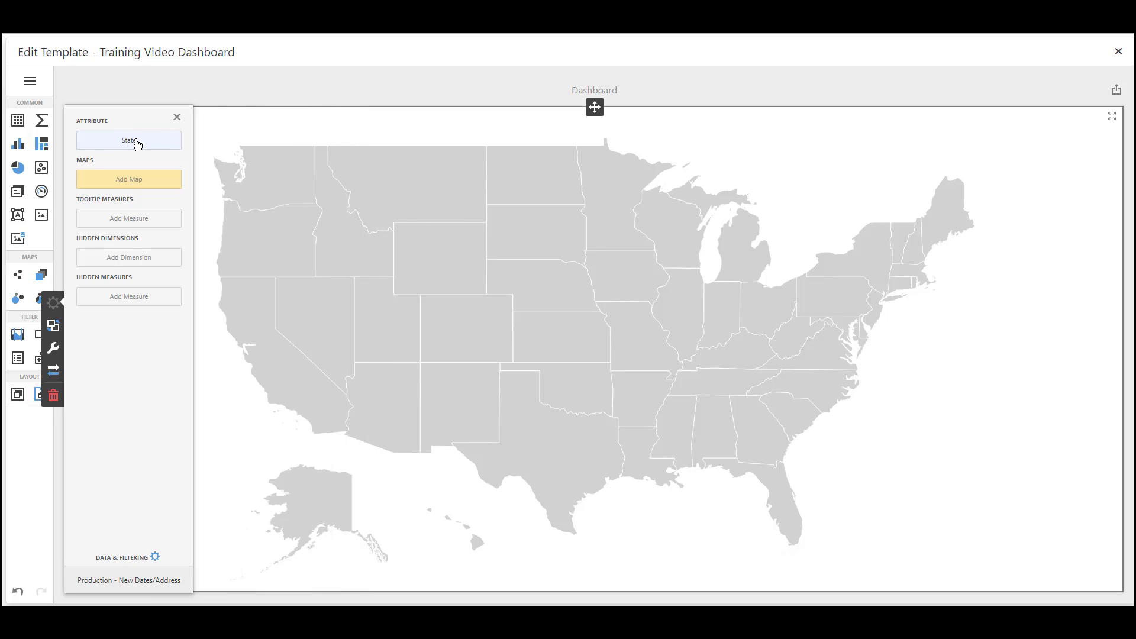
click(137, 144)
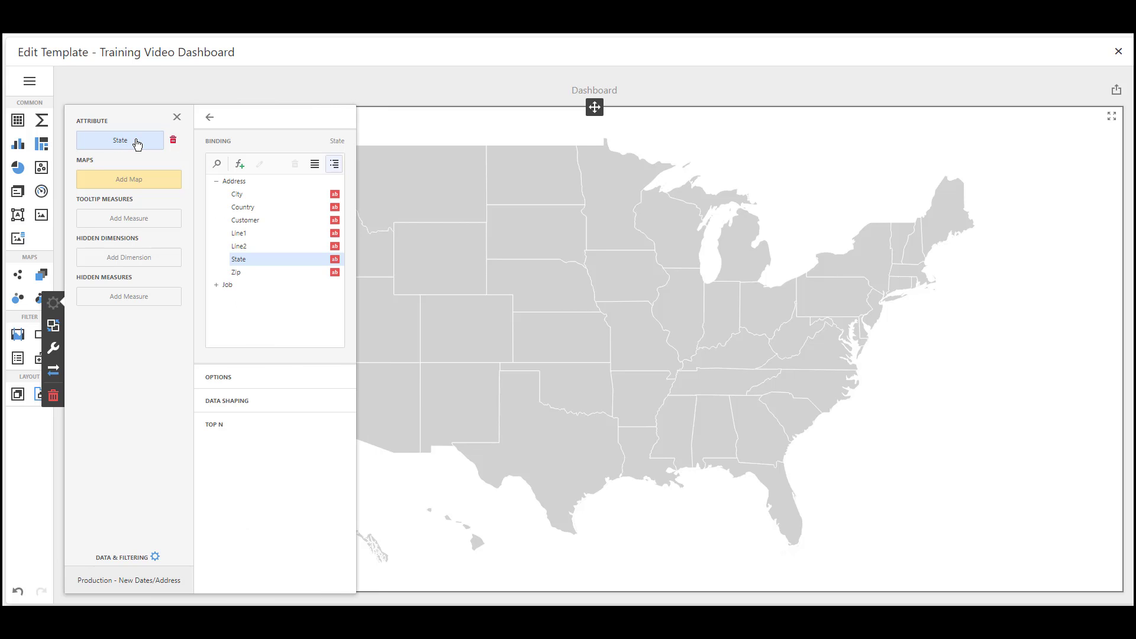
- Add a map value bound to the Customer field of the Address table, then inspect the coloured states
click(142, 183)
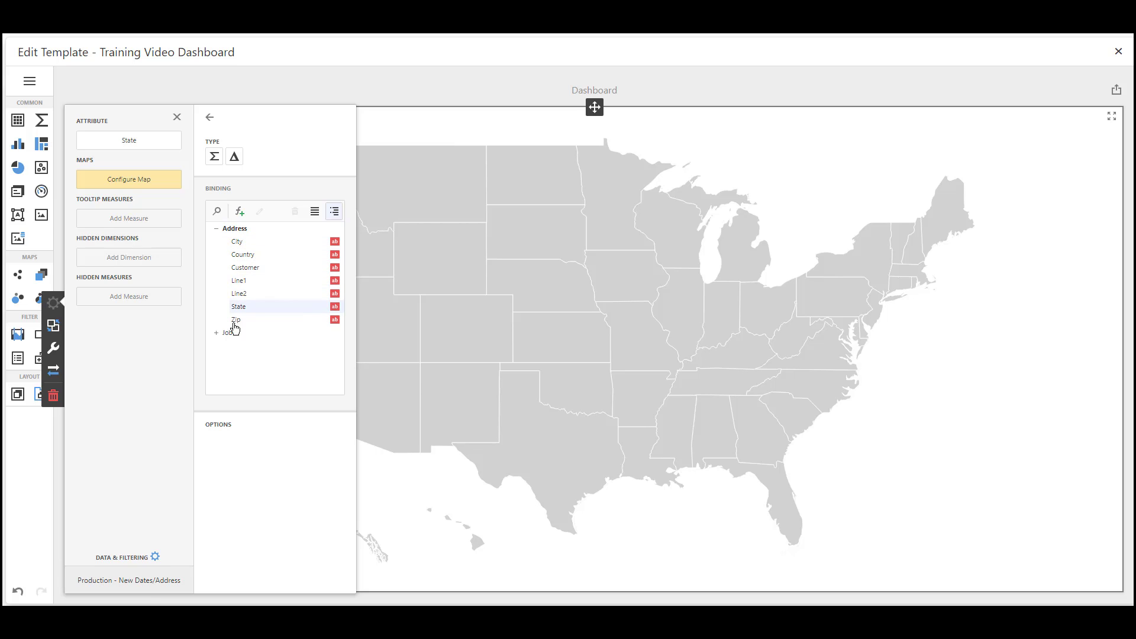
click(253, 273)
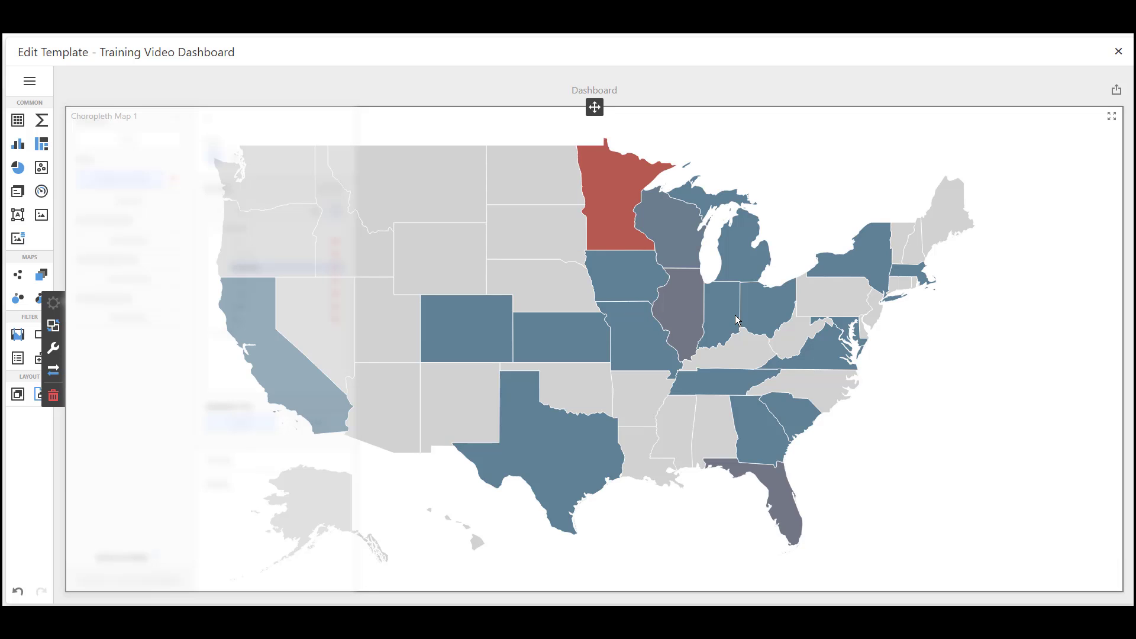
mouse_move(543, 321)
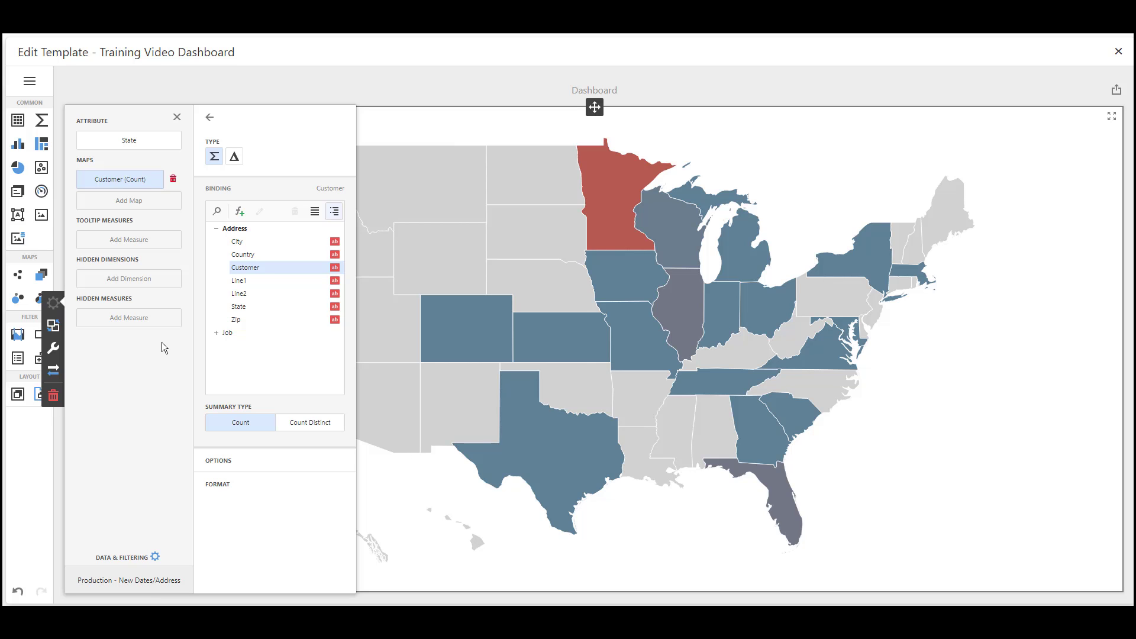
- Browse the Job fields and switch the map value to Make_Quantity with the Count summary type
click(155, 247)
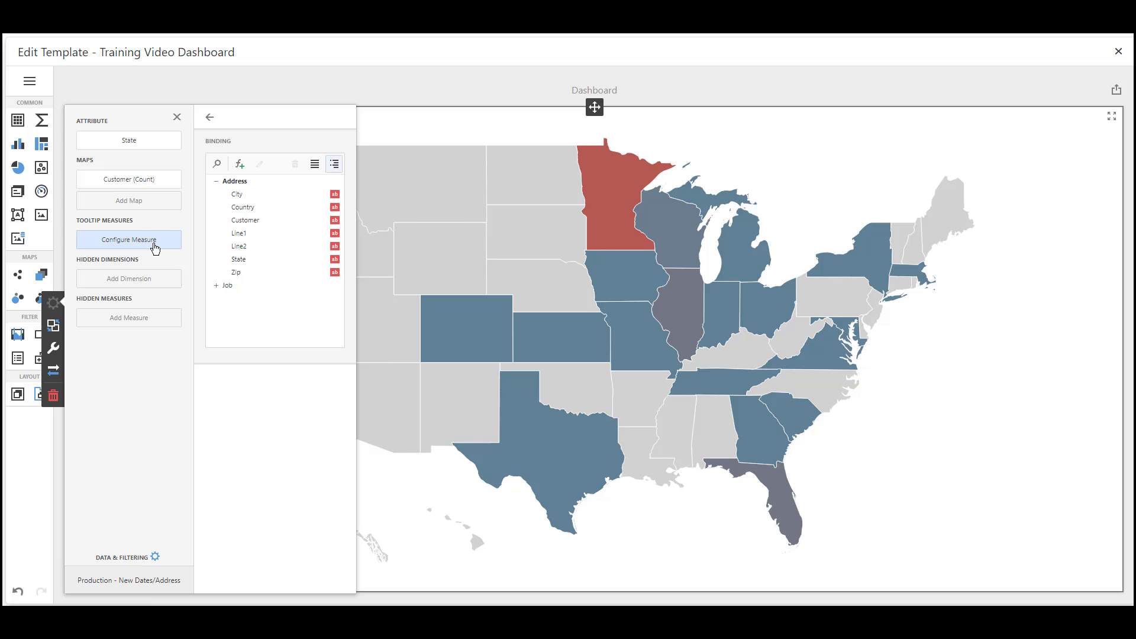
click(216, 286)
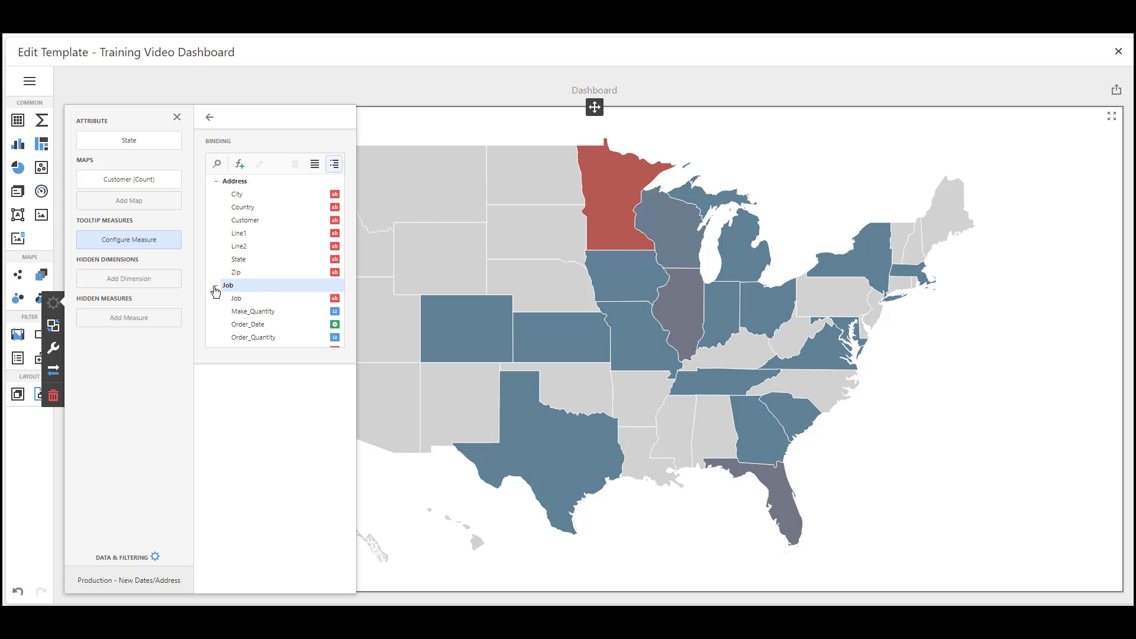
scroll(275, 304, down, 1)
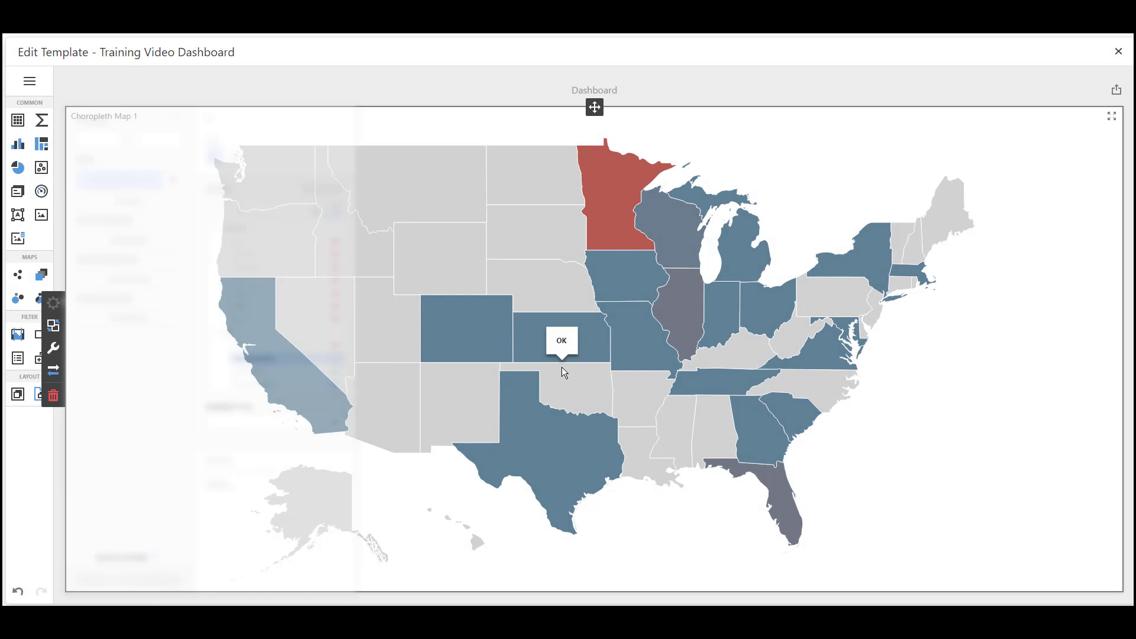
mouse_move(578, 349)
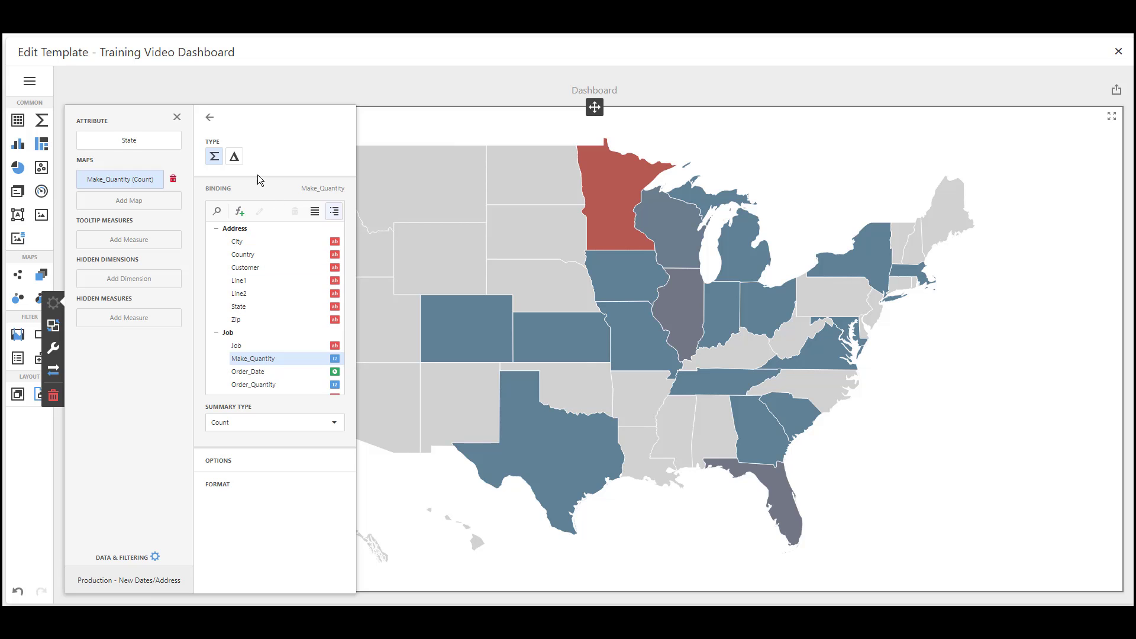
- Change the Make_Quantity map value to the delta type with Order_Quantity from the Job table as target
click(234, 157)
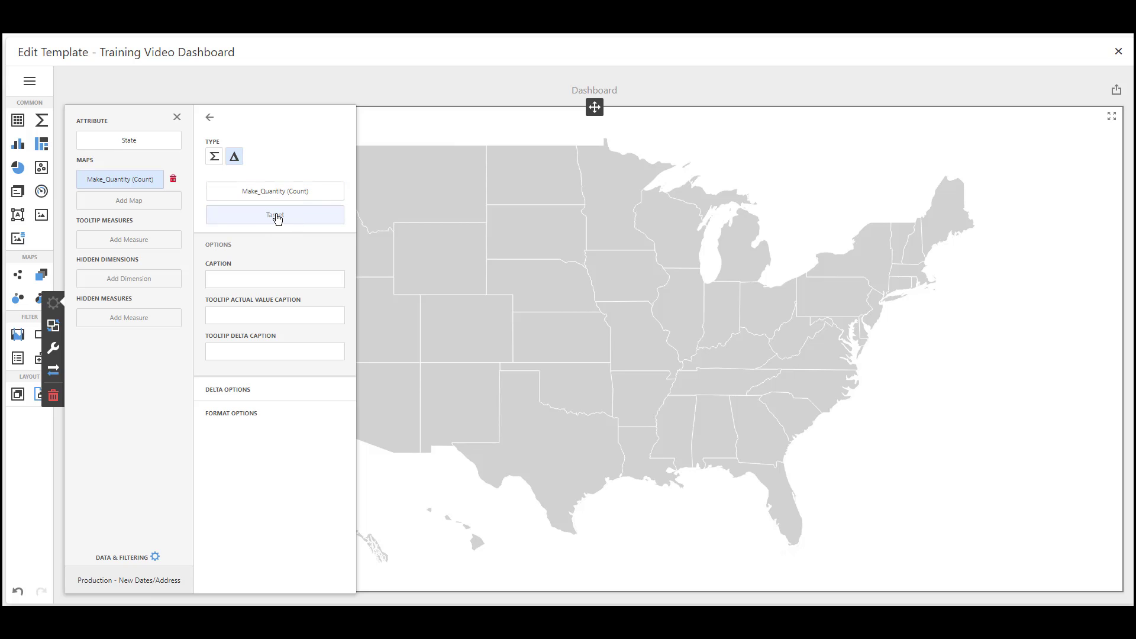
click(277, 217)
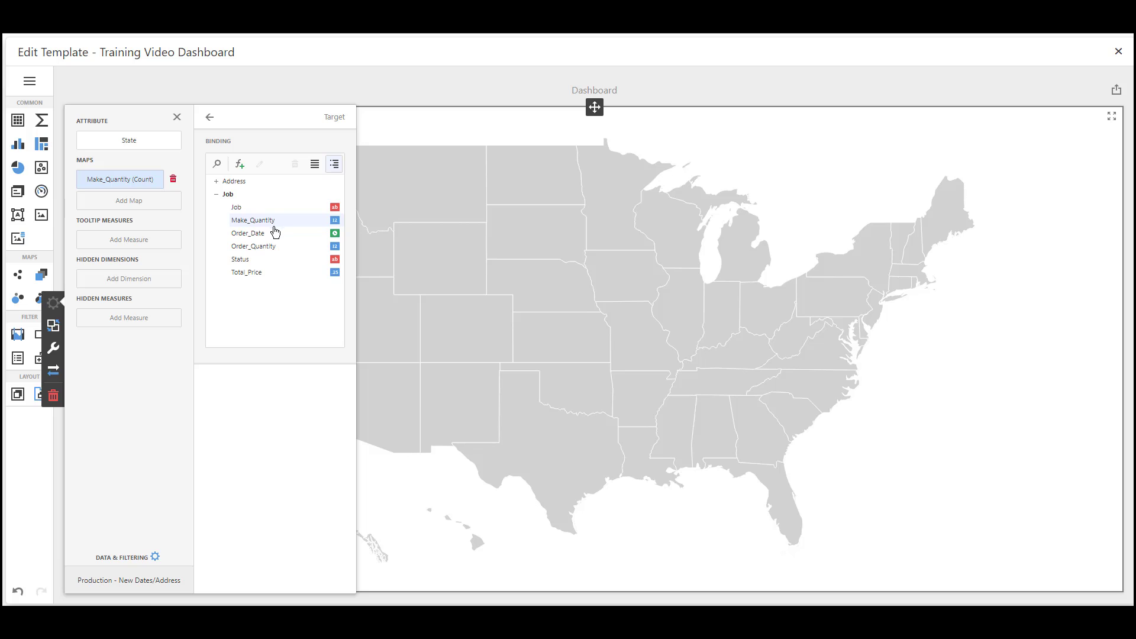
click(269, 249)
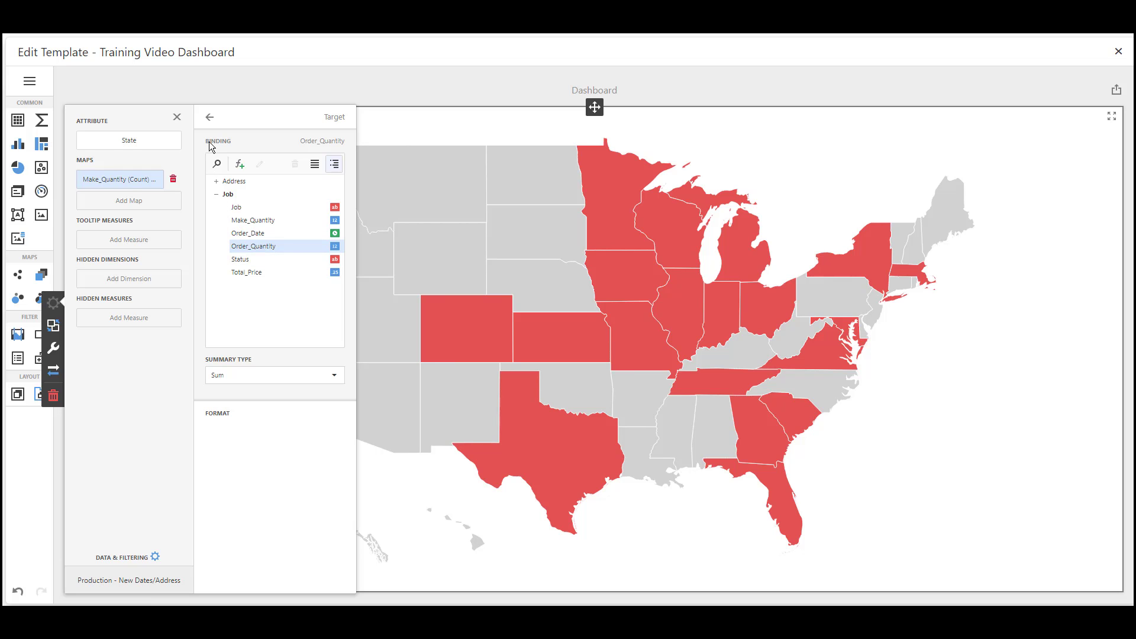
click(210, 118)
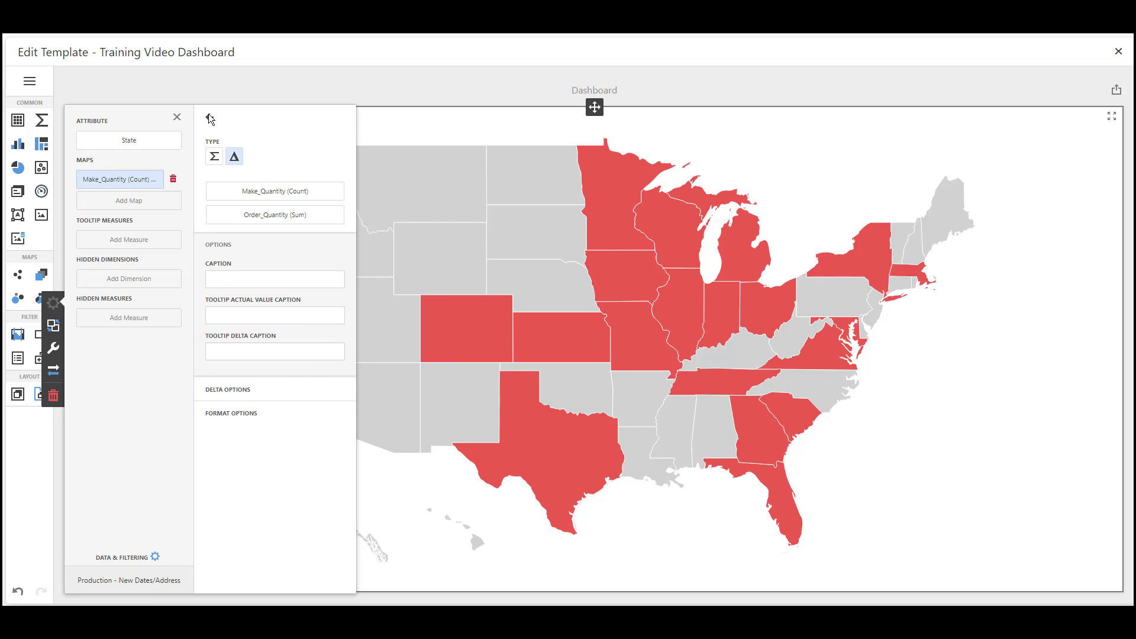
- Set the value type in the map's delta options to Actual Value
click(276, 390)
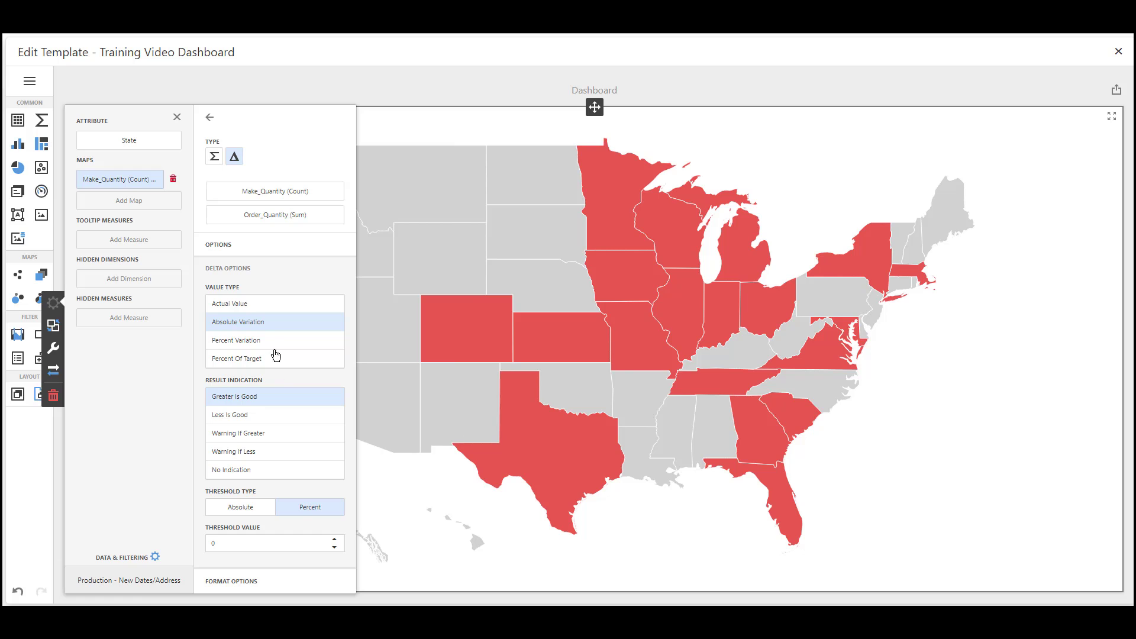
click(248, 305)
click(260, 323)
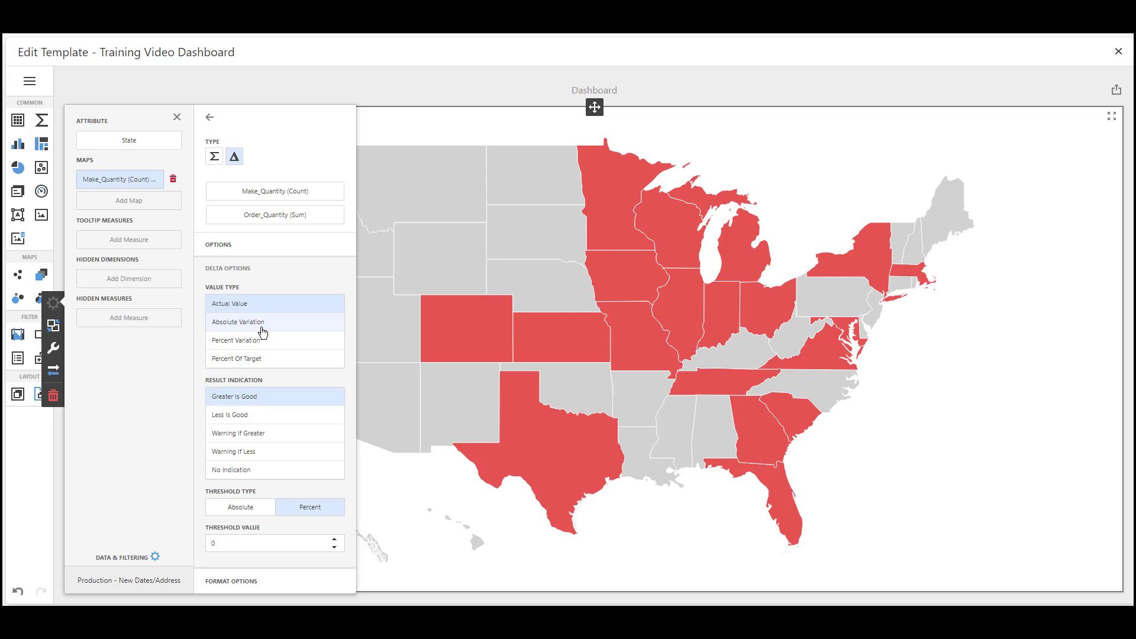
click(267, 306)
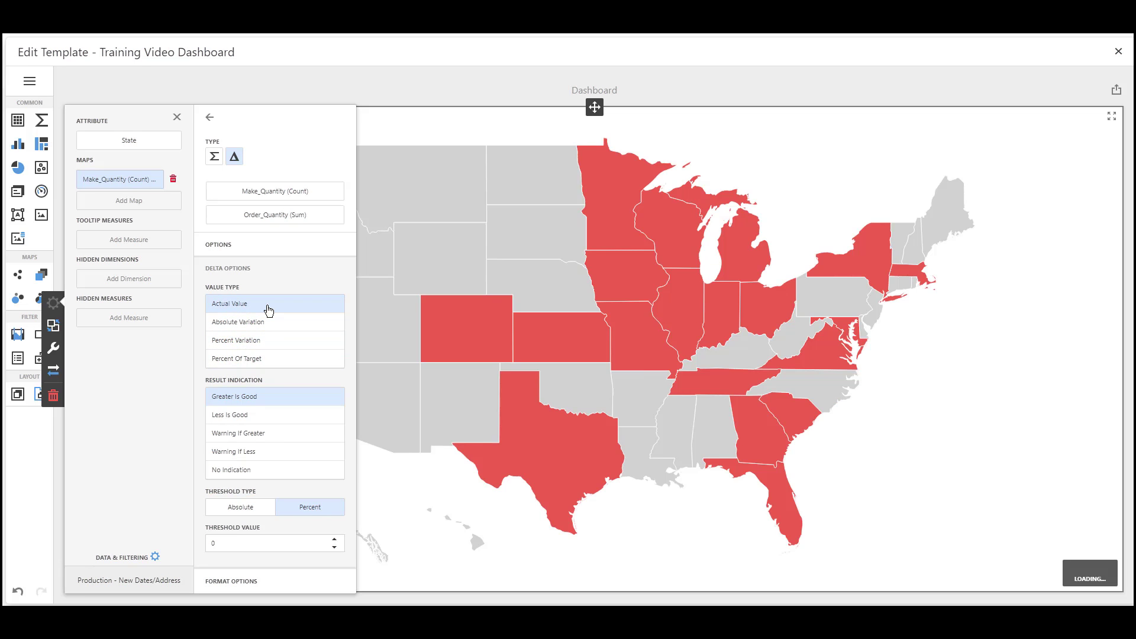
- Set the delta's result indication to Less Is Good and keep Percent as the threshold type
click(274, 418)
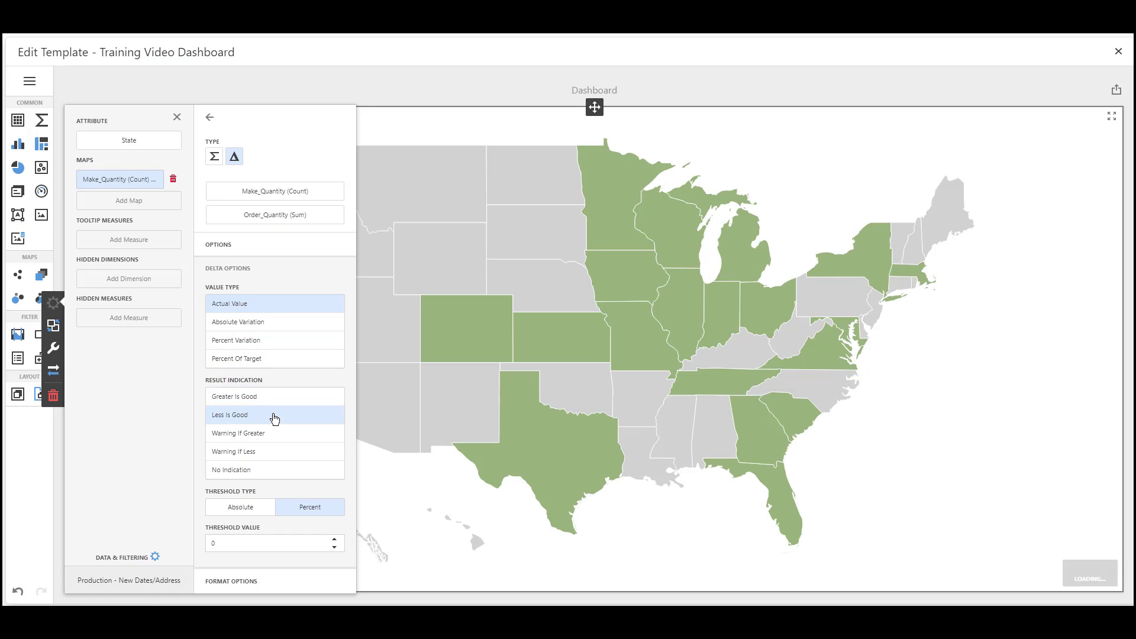
click(278, 438)
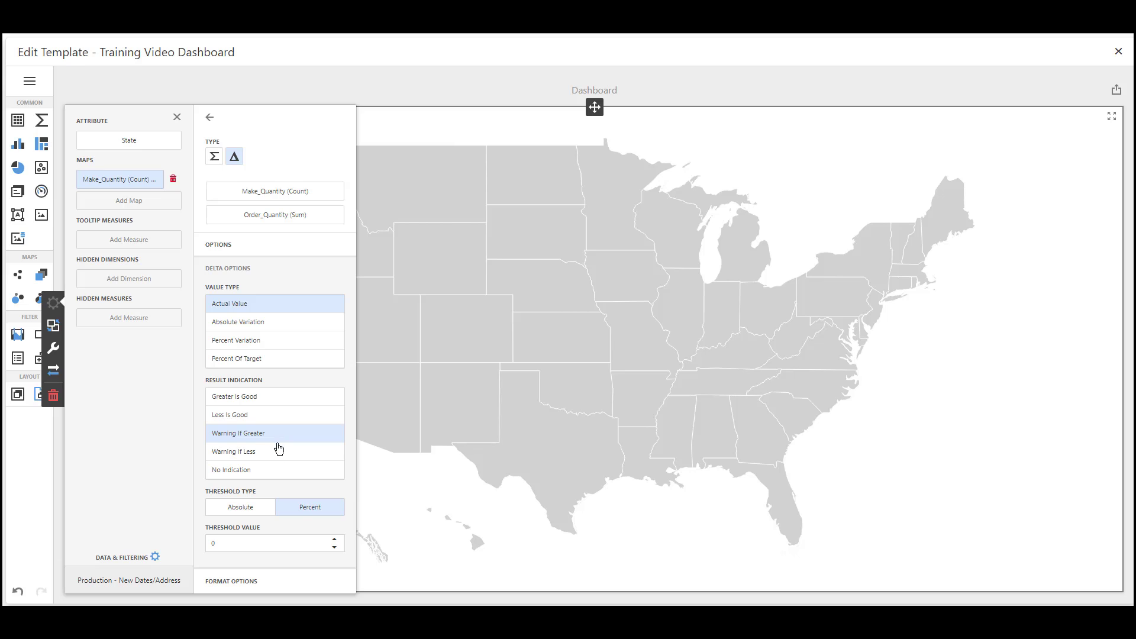
click(276, 451)
click(269, 417)
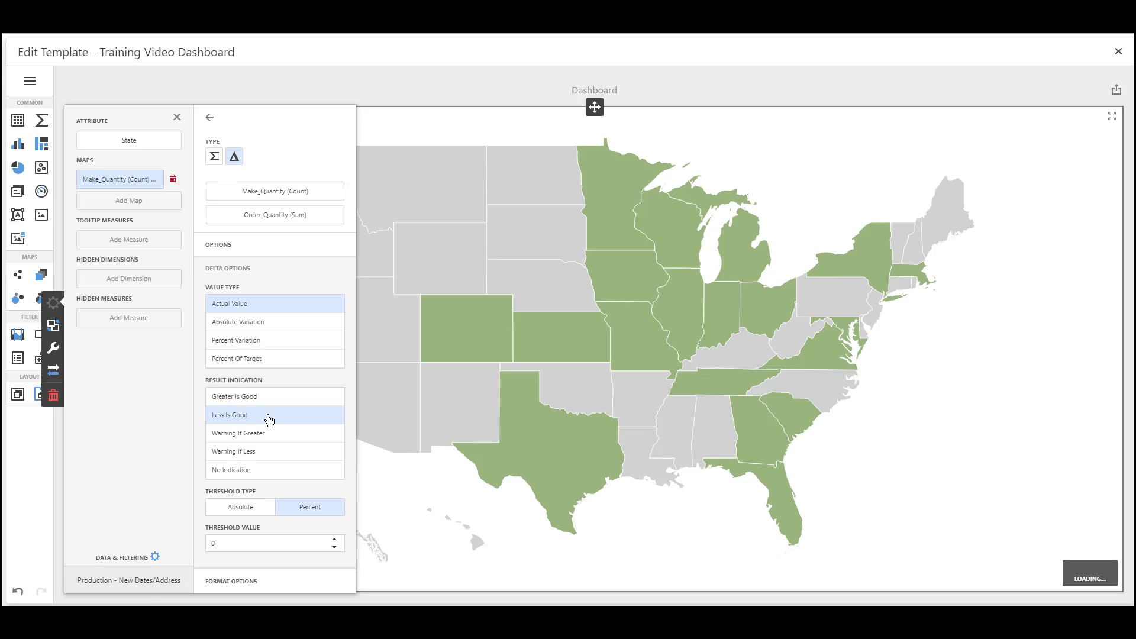
click(257, 509)
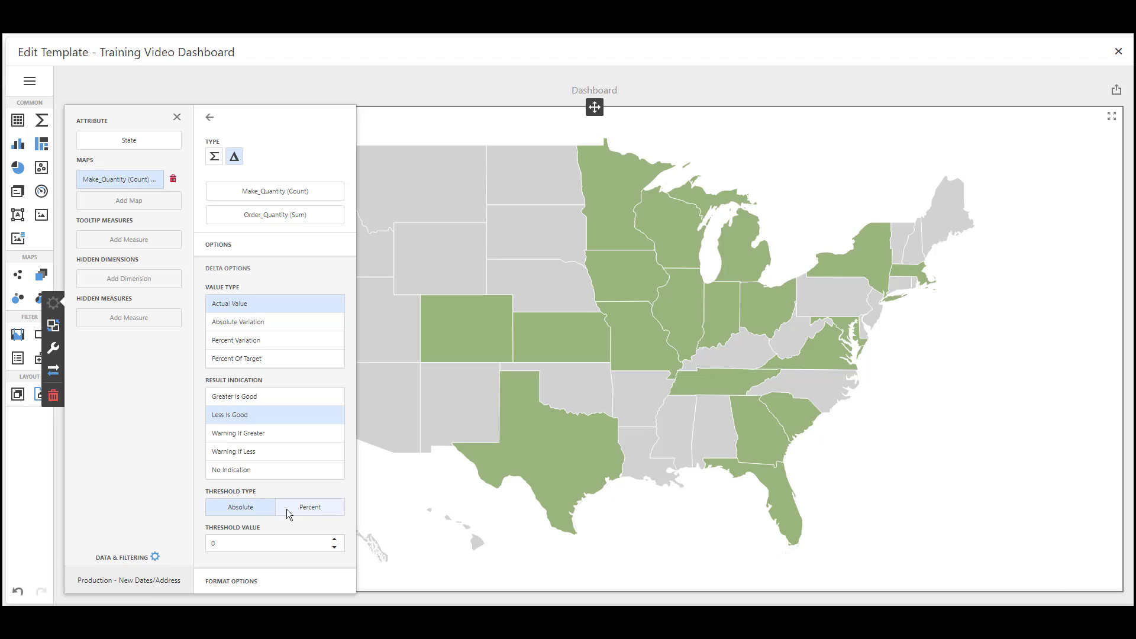
click(287, 509)
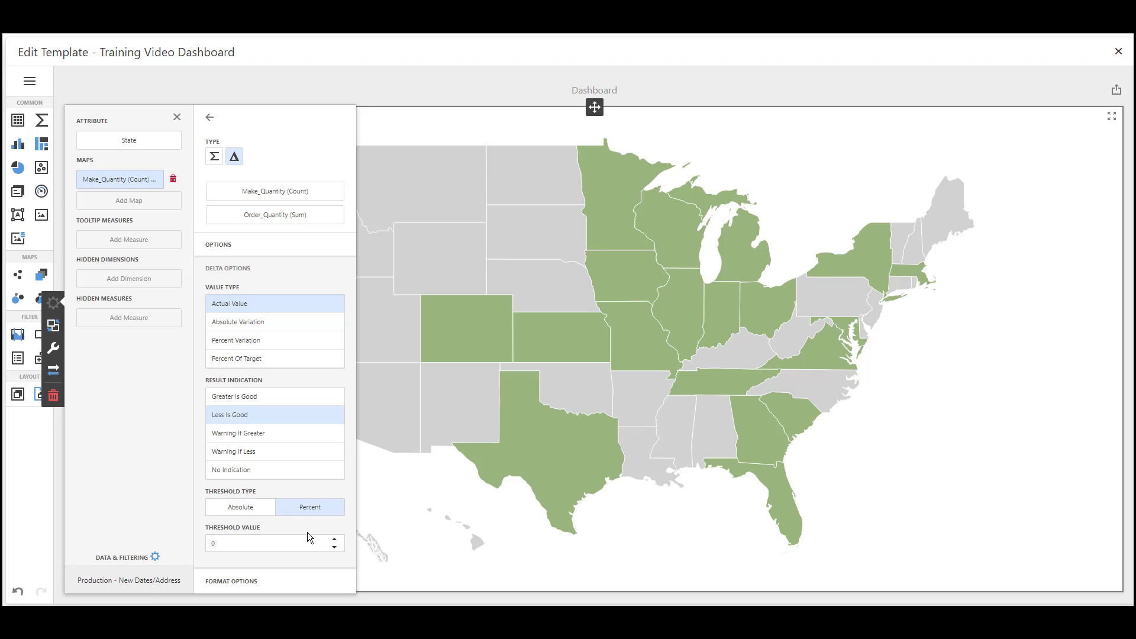